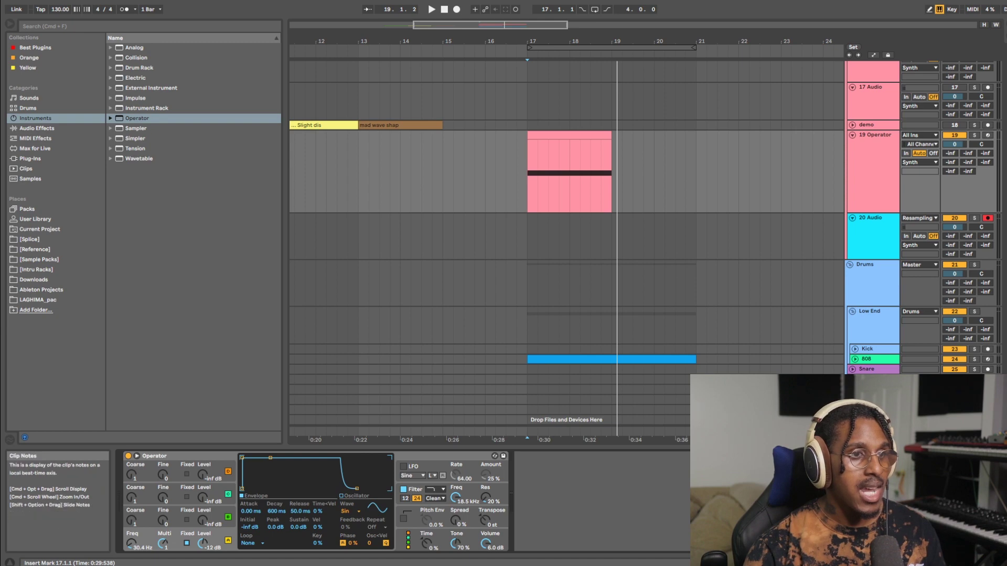
- Record the Operator clip's output from bar 17 onto the armed 20 Audio resampling track
{"action": "left_click", "coordinate": [569, 157]}
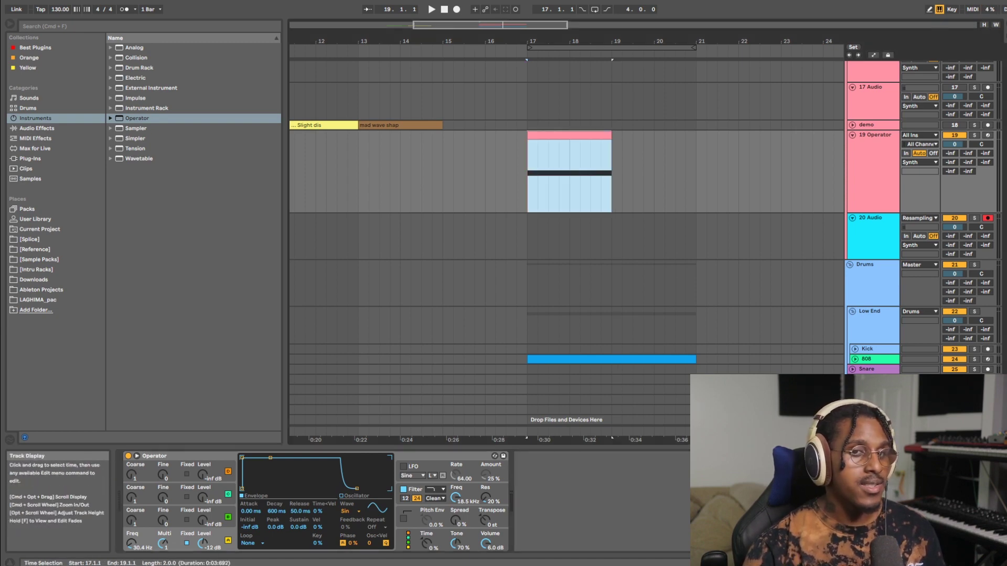
{"action": "left_click", "coordinate": [527, 236]}
{"action": "key", "text": "F9"}
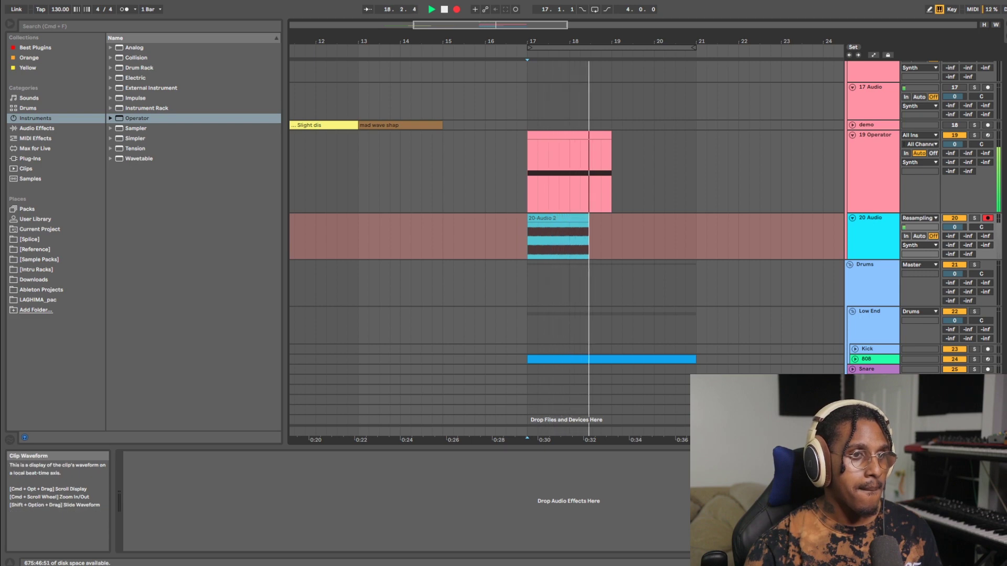
{"action": "key", "text": "space"}
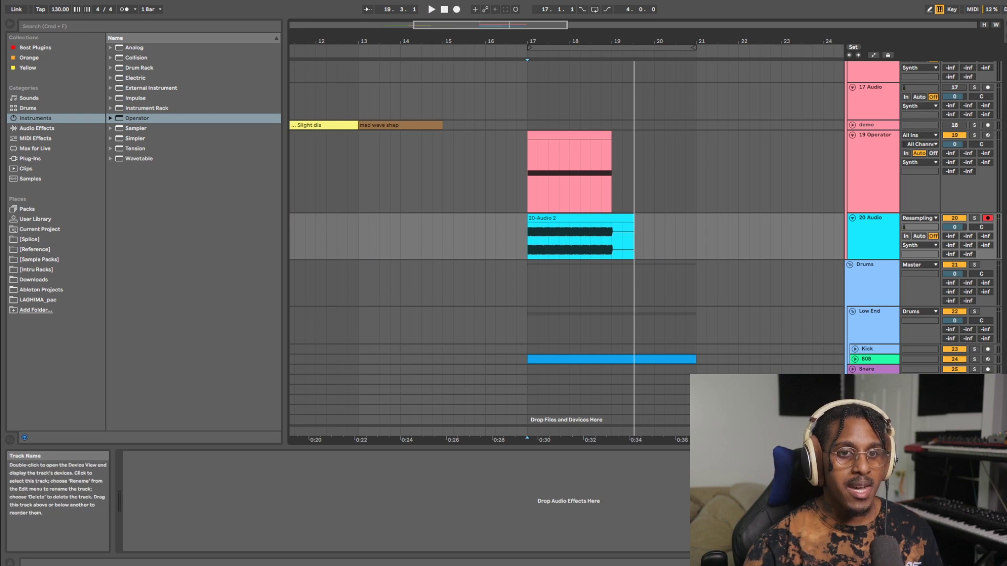
- Trim the recorded audio clip by deleting the silent tail after bar 19
{"action": "key", "text": "z"}
{"action": "scroll", "coordinate": [690, 277], "scroll_direction": "down", "scroll_amount": 4}
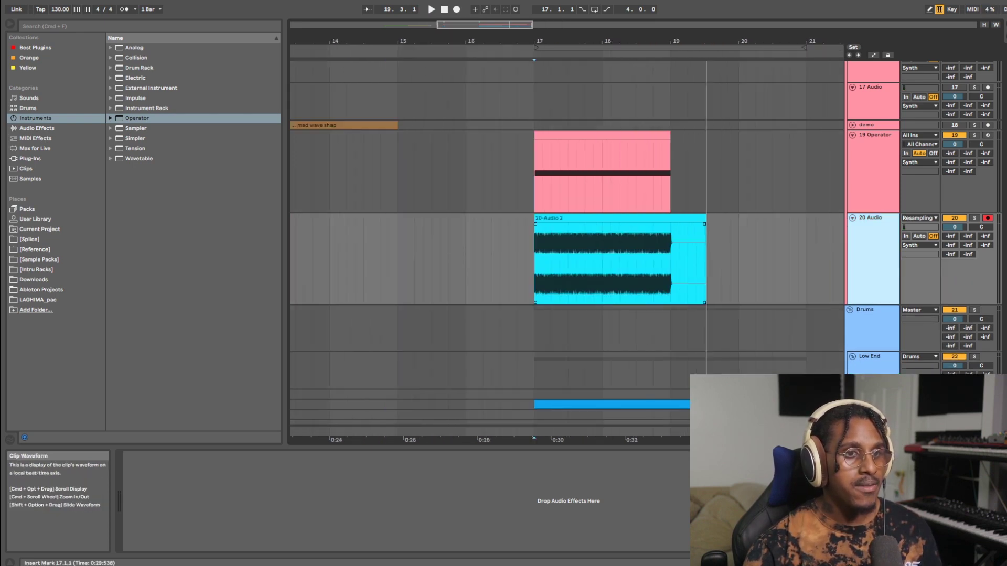
{"action": "scroll", "coordinate": [691, 278], "scroll_direction": "up", "scroll_amount": 2}
{"action": "scroll", "coordinate": [692, 283], "scroll_direction": "up", "scroll_amount": 3}
{"action": "left_click_drag", "start_coordinate": [661, 296], "coordinate": [684, 297]}
{"action": "key", "text": "Delete"}
{"action": "key", "text": "Delete"}
- Add a fade-out to the recorded audio clip, running from bar 18 to the clip's end at bar 19
{"action": "left_click", "coordinate": [720, 296]}
{"action": "left_click", "coordinate": [566, 256]}
{"action": "left_click_drag", "start_coordinate": [659, 261], "coordinate": [568, 262]}
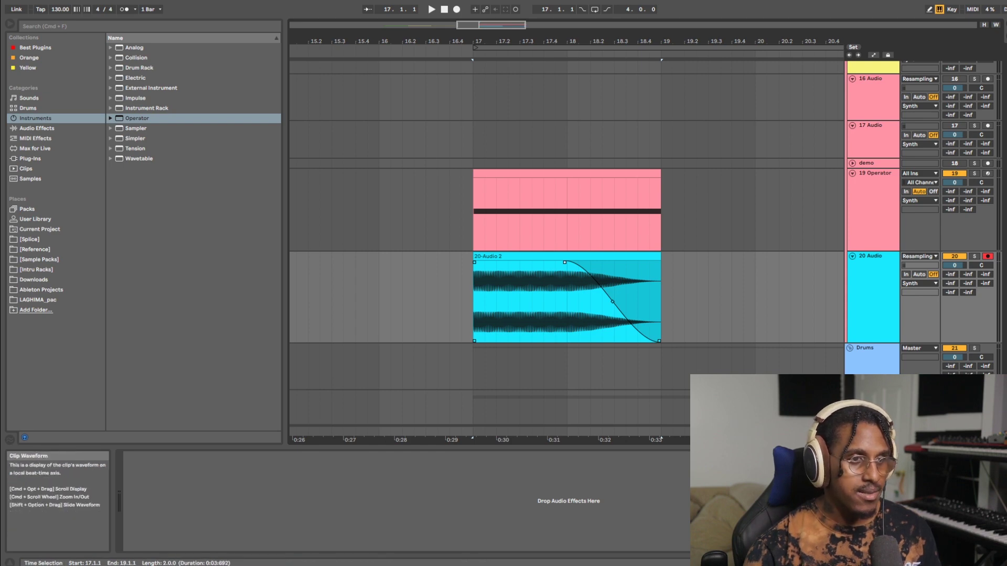
- Consolidate the faded audio clip and load it as the sample of a Simpler on a new MIDI track 21
{"action": "left_click", "coordinate": [566, 257]}
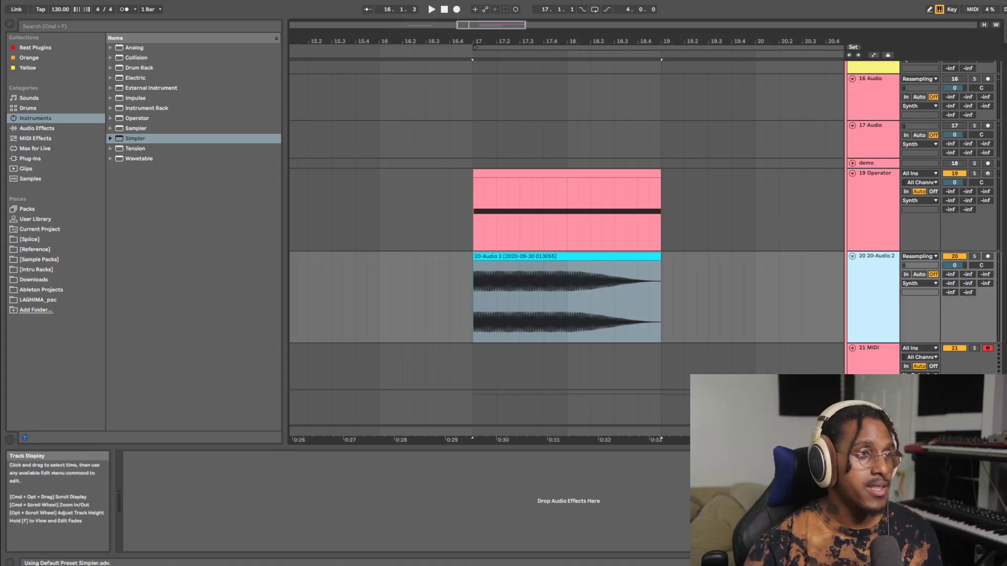
{"action": "left_click", "coordinate": [871, 356]}
{"action": "left_click_drag", "start_coordinate": [566, 299], "coordinate": [336, 485]}
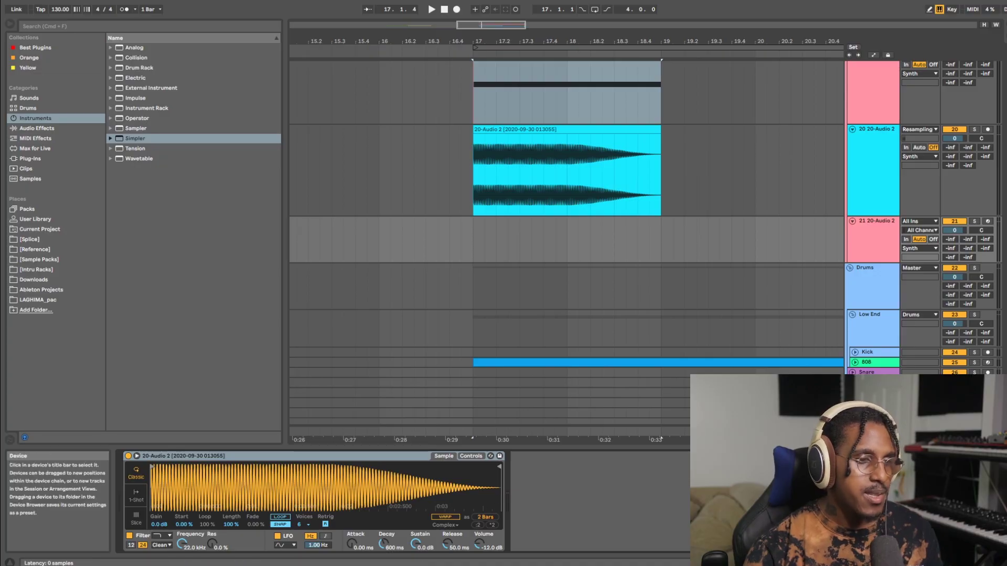
- Enable the pitch envelope in Simpler's controls with a decay of 174 ms
{"action": "left_click", "coordinate": [471, 456]}
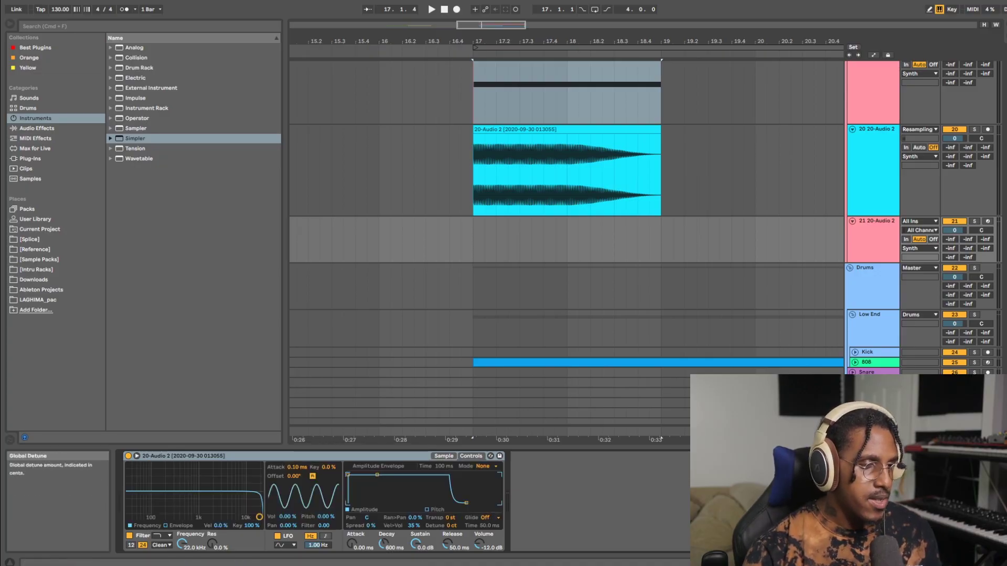
{"action": "left_click", "coordinate": [435, 509]}
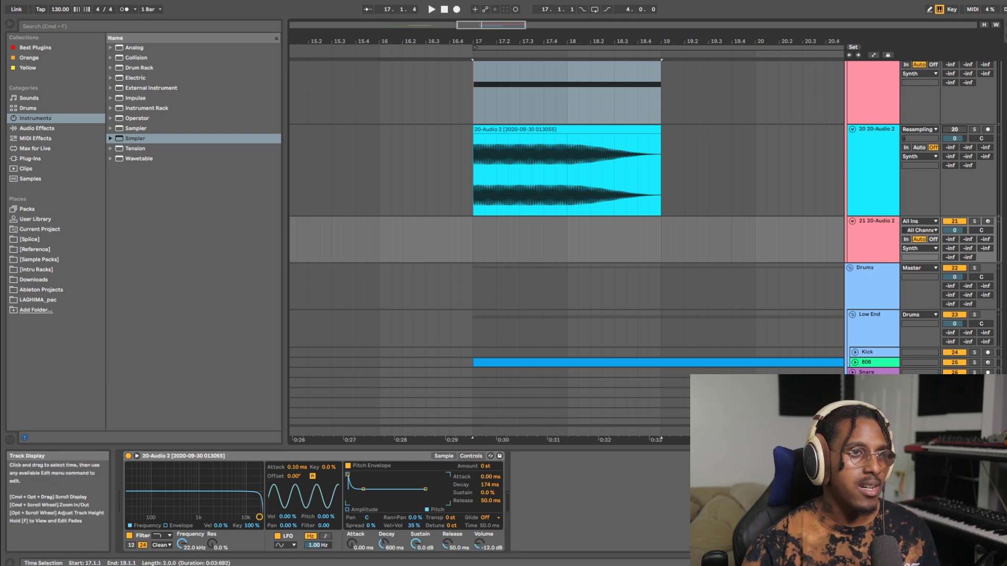
- Move the MIDI clip from the 19 Operator track to bar 17 of the Simpler track
{"action": "scroll", "coordinate": [566, 173], "scroll_direction": "up", "scroll_amount": 2}
{"action": "left_click", "coordinate": [566, 87]}
{"action": "key", "text": "super+x"}
{"action": "left_click", "coordinate": [476, 286]}
{"action": "key", "text": "super+v"}
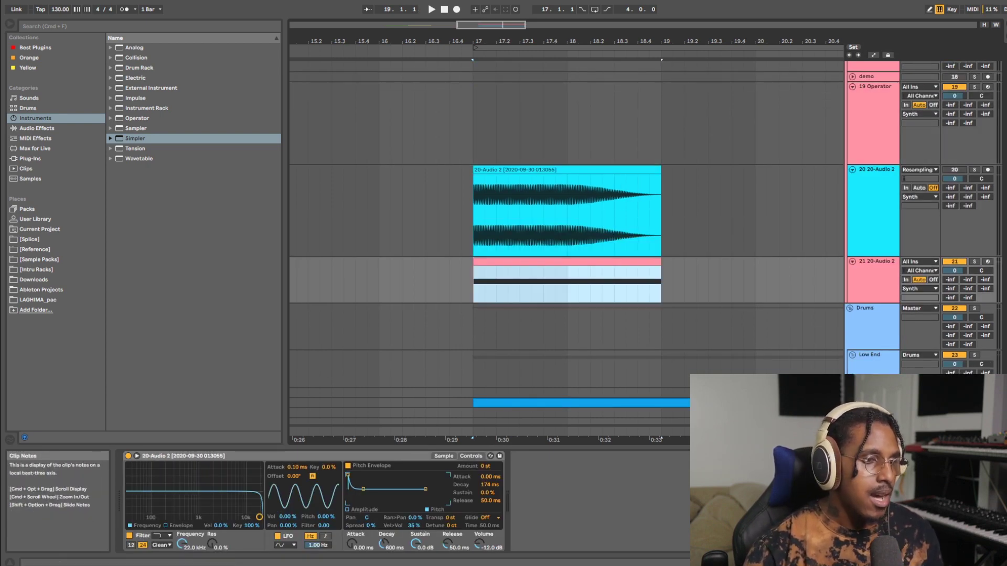
- Raise Simpler's pitch envelope amount to +48 st and play the clip to hear it
{"action": "left_click_drag", "start_coordinate": [490, 467], "coordinate": [489, 445]}
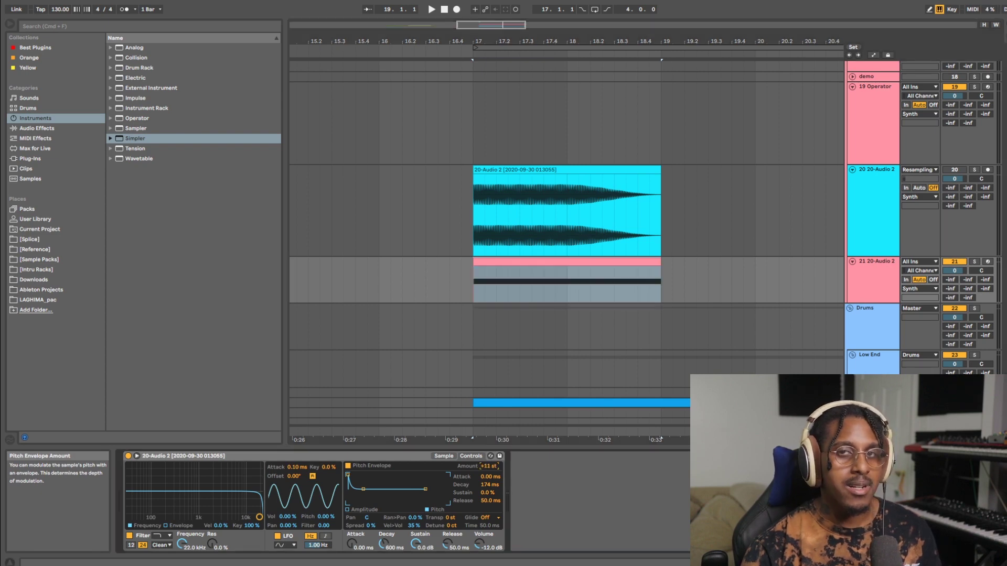
{"action": "key", "text": "space"}
{"action": "key", "text": "Down"}
{"action": "key", "text": "Down"}
{"action": "key", "text": "Down"}
{"action": "key", "text": "Down"}
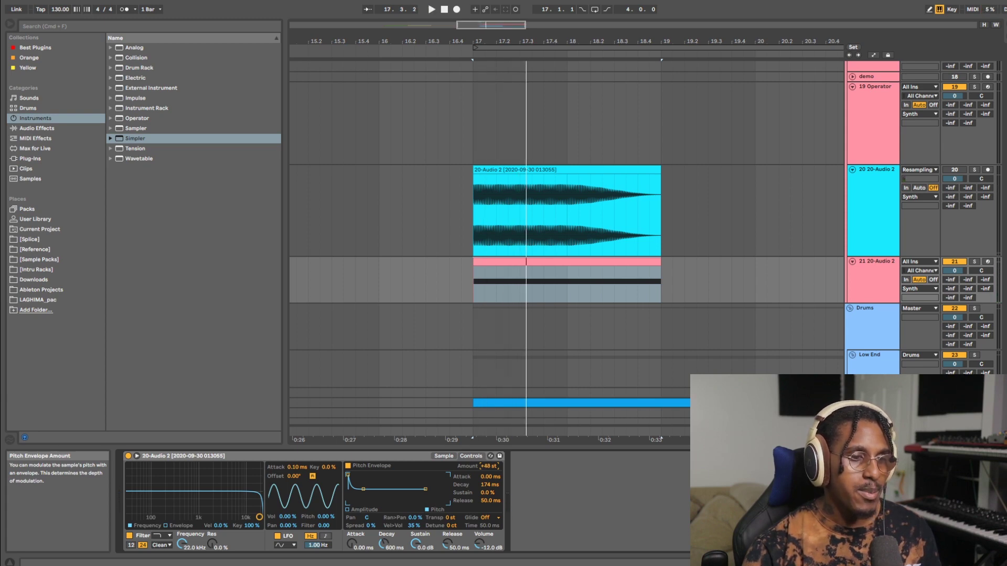
{"action": "key", "text": "space"}
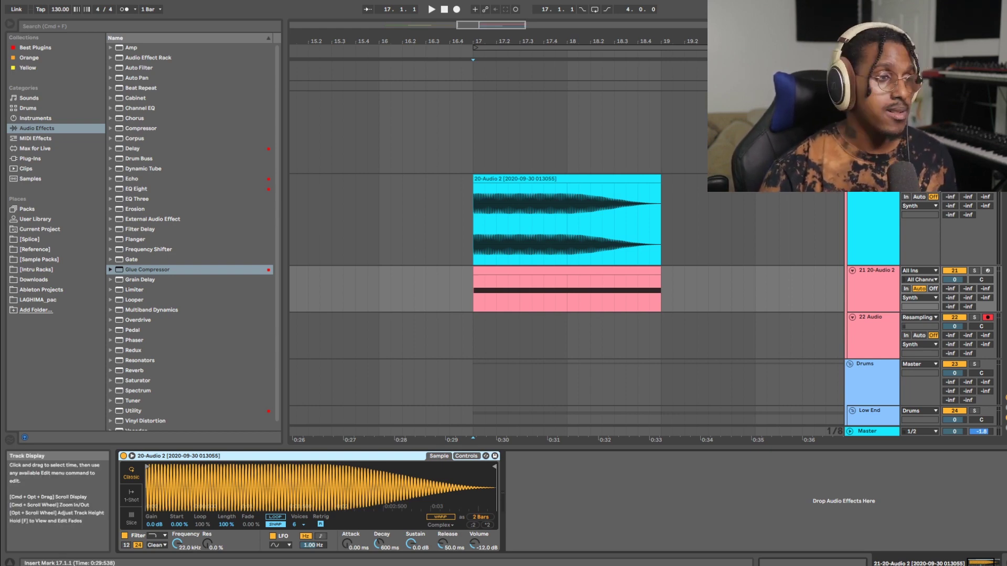
- Add a Glue Compressor to the Simpler track, with one EQ Eight before it and another EQ Eight after it
{"action": "key", "text": "Return"}
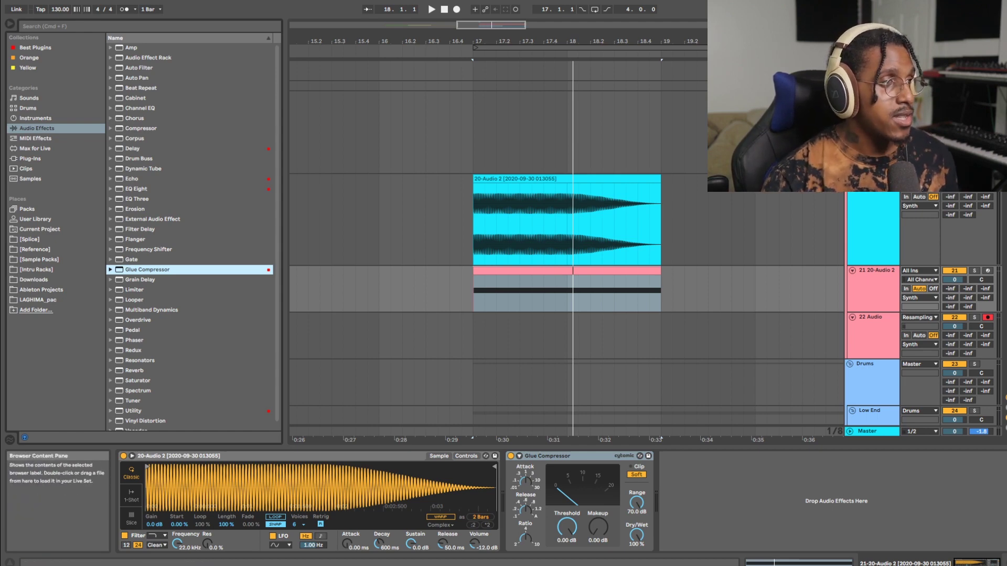
{"action": "left_click", "coordinate": [137, 189]}
{"action": "key", "text": "Return"}
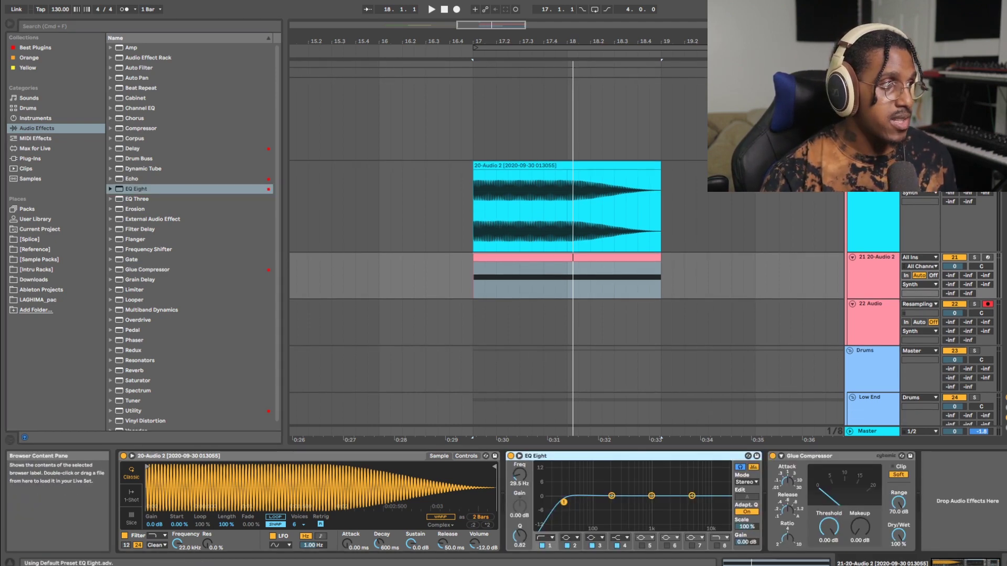
{"action": "left_click_drag", "start_coordinate": [136, 183], "coordinate": [965, 501]}
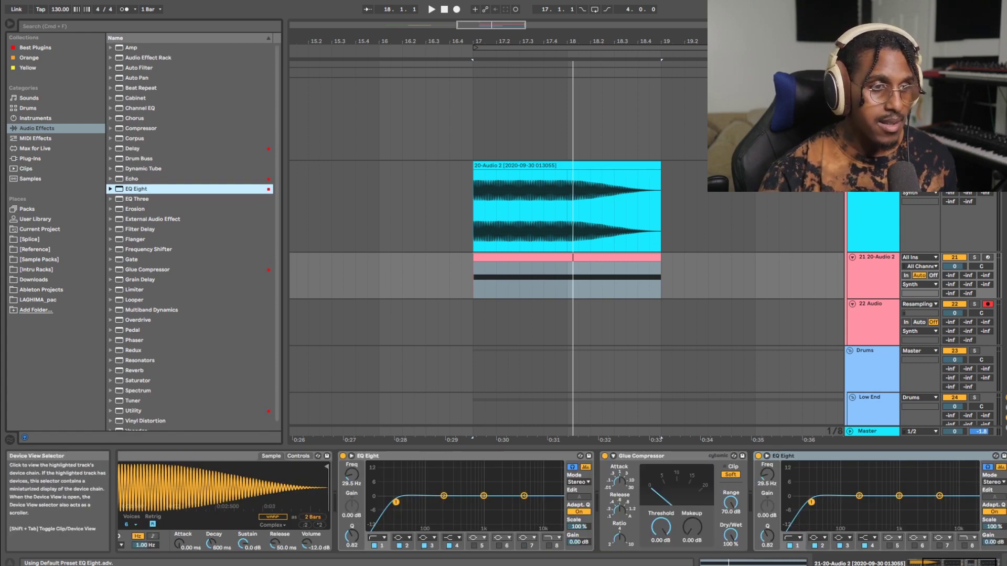
- Loop the two-bar MIDI clip on the Simpler track from bar 17 to 19 and play it
{"action": "left_click", "coordinate": [487, 278]}
{"action": "key", "text": "space"}
{"action": "key", "text": "super+l"}
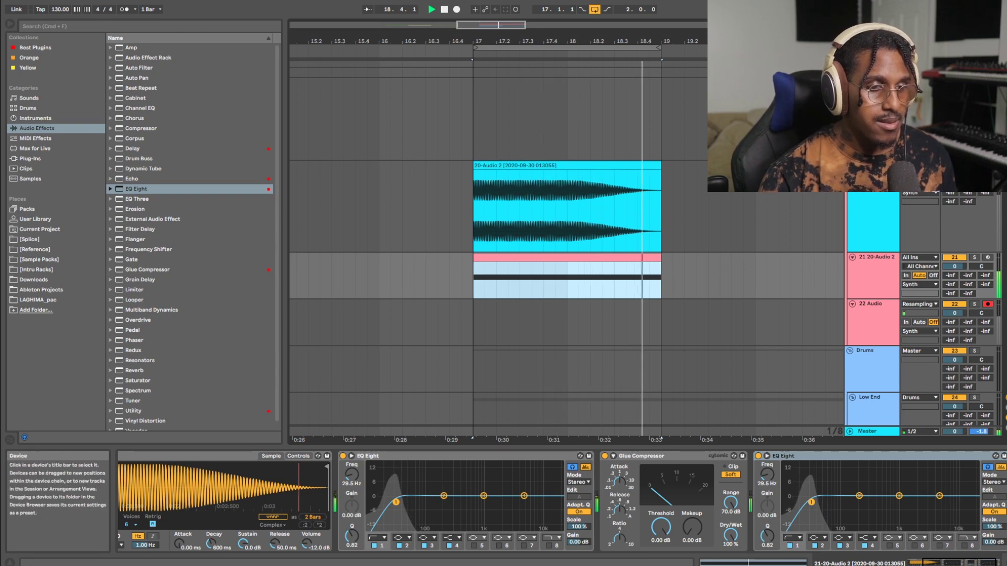
- Set the Glue Compressor's makeup gain to 14.9 dB and audition the looped sound
{"action": "left_click_drag", "start_coordinate": [692, 526], "coordinate": [693, 498]}
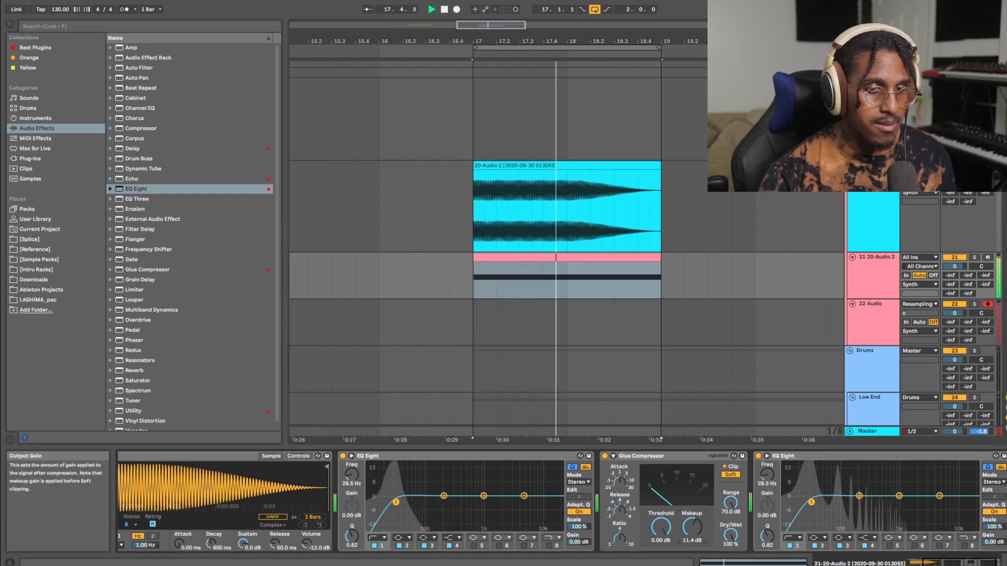
{"action": "mouse_move", "coordinate": [692, 526]}
{"action": "left_mouse_down"}
{"action": "mouse_move", "coordinate": [692, 508]}
{"action": "mouse_move", "coordinate": [692, 536]}
{"action": "left_mouse_up"}
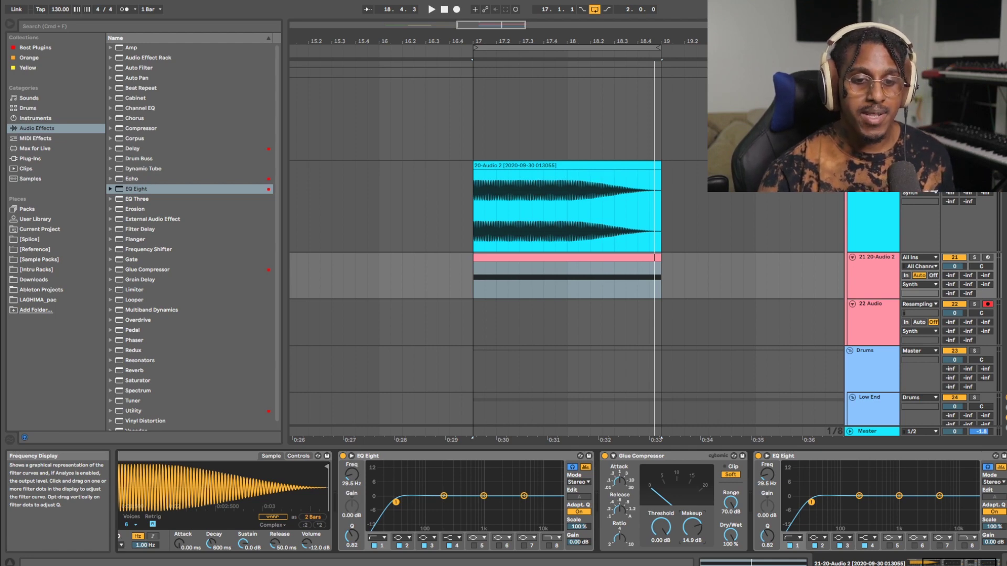
{"action": "key", "text": "space"}
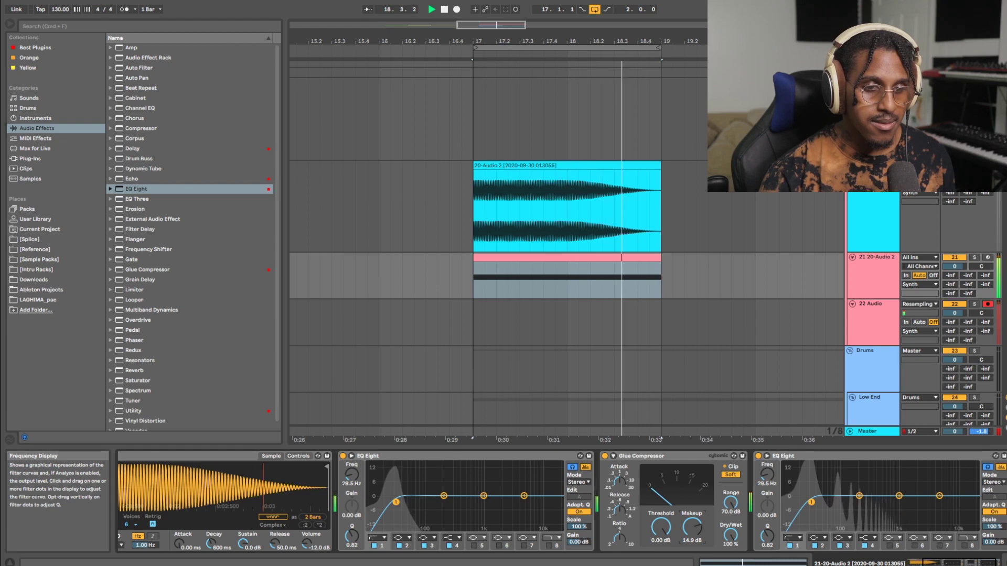
{"action": "key", "text": "space"}
- Add a Limiter at the end of the Simpler track's device chain, after the second EQ Eight
{"action": "scroll", "coordinate": [503, 504], "scroll_direction": "right", "scroll_amount": 3}
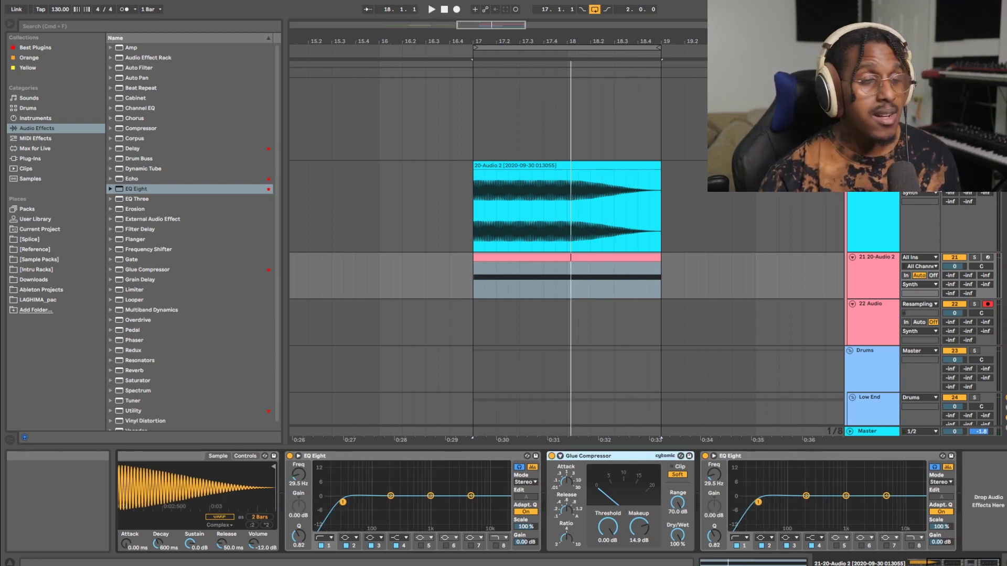
{"action": "double_click", "coordinate": [134, 289]}
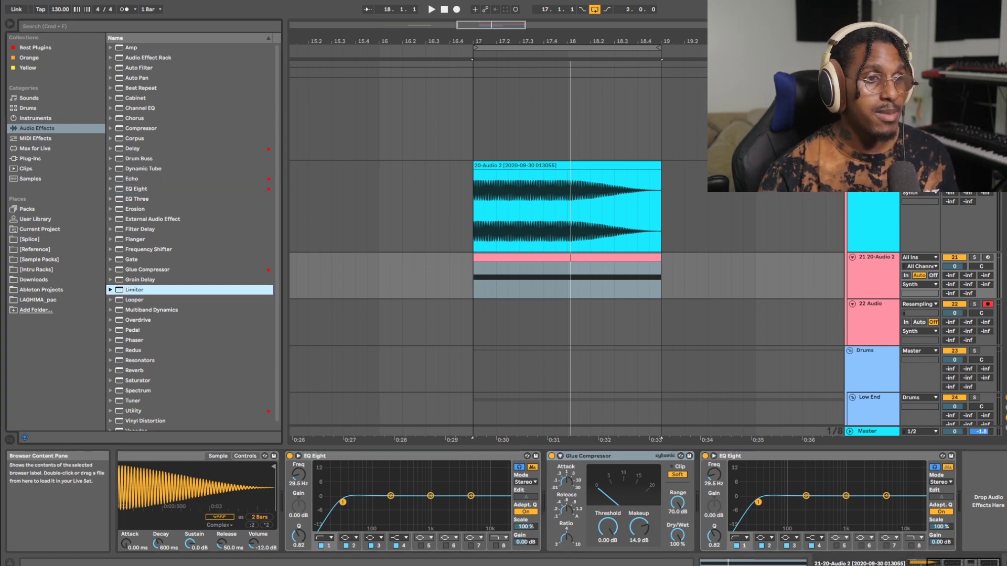
{"action": "left_click", "coordinate": [979, 562]}
{"action": "scroll", "coordinate": [940, 503], "scroll_direction": "right", "scroll_amount": 3}
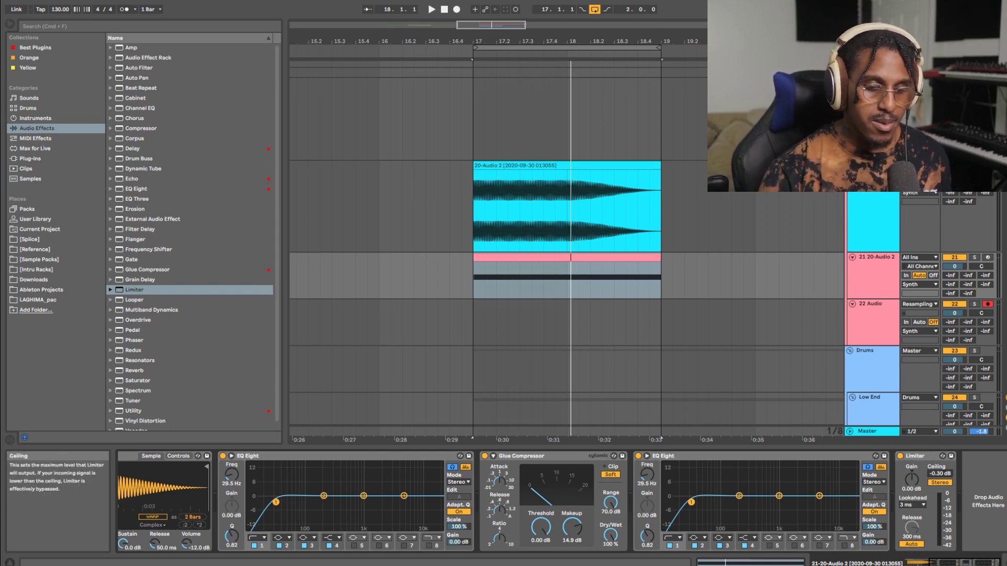
- Set the Limiter's ceiling to -4.00 dB, play the loop, and readjust the ceiling to -1.88 dB
{"action": "type", "text": "-"}
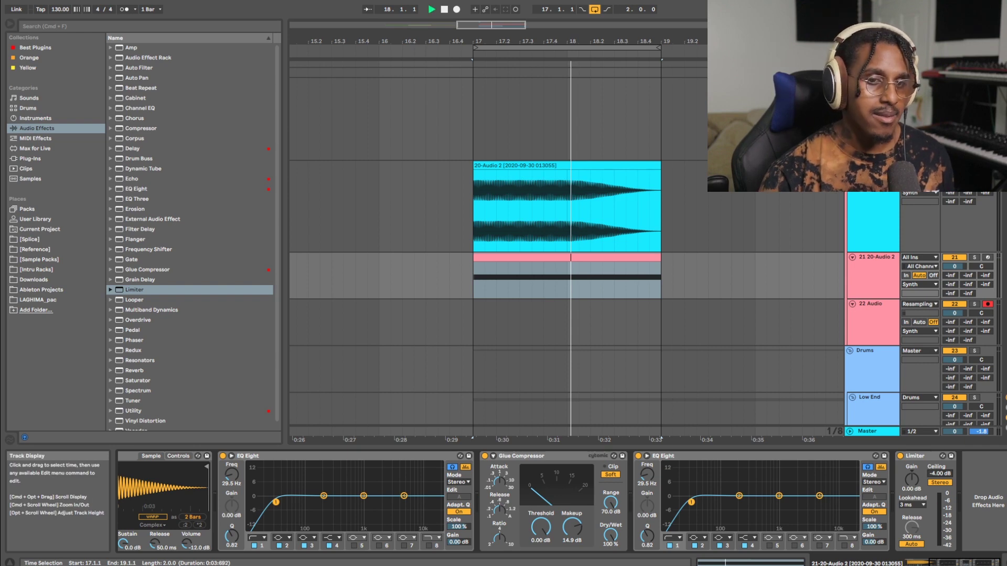
{"action": "key", "text": "space"}
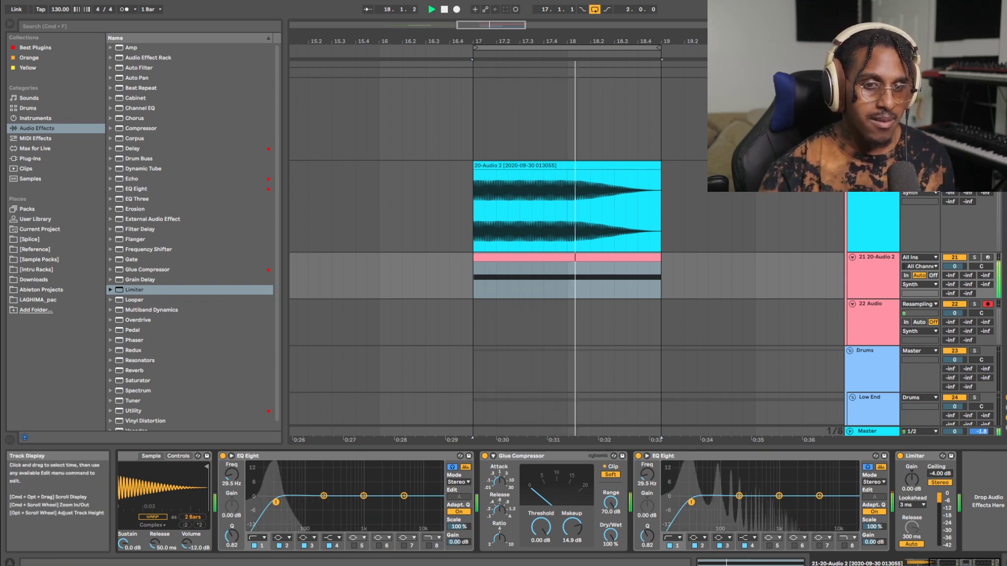
{"action": "mouse_move", "coordinate": [940, 474]}
{"action": "left_mouse_down"}
{"action": "mouse_move", "coordinate": [939, 460]}
{"action": "mouse_move", "coordinate": [940, 477]}
{"action": "left_mouse_up"}
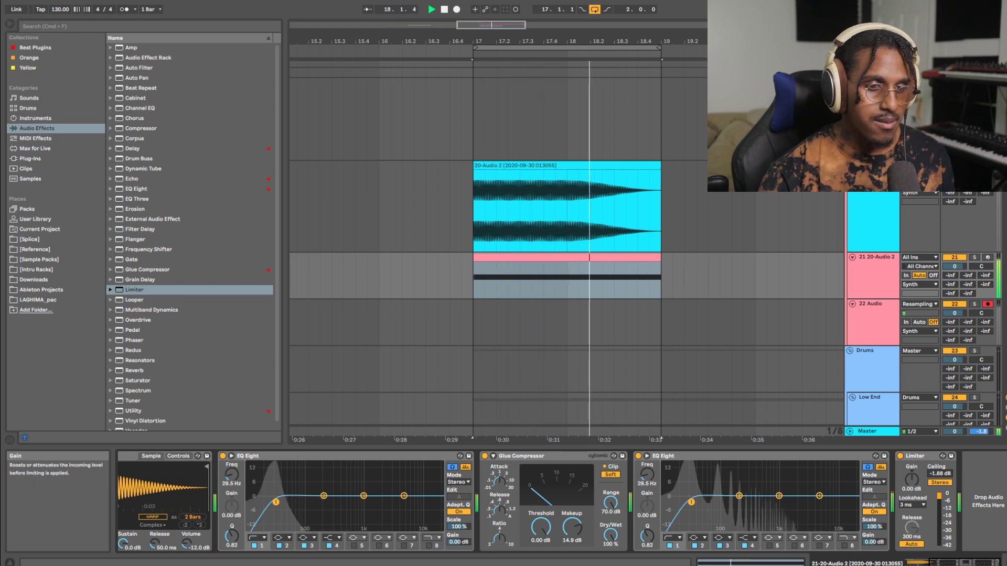